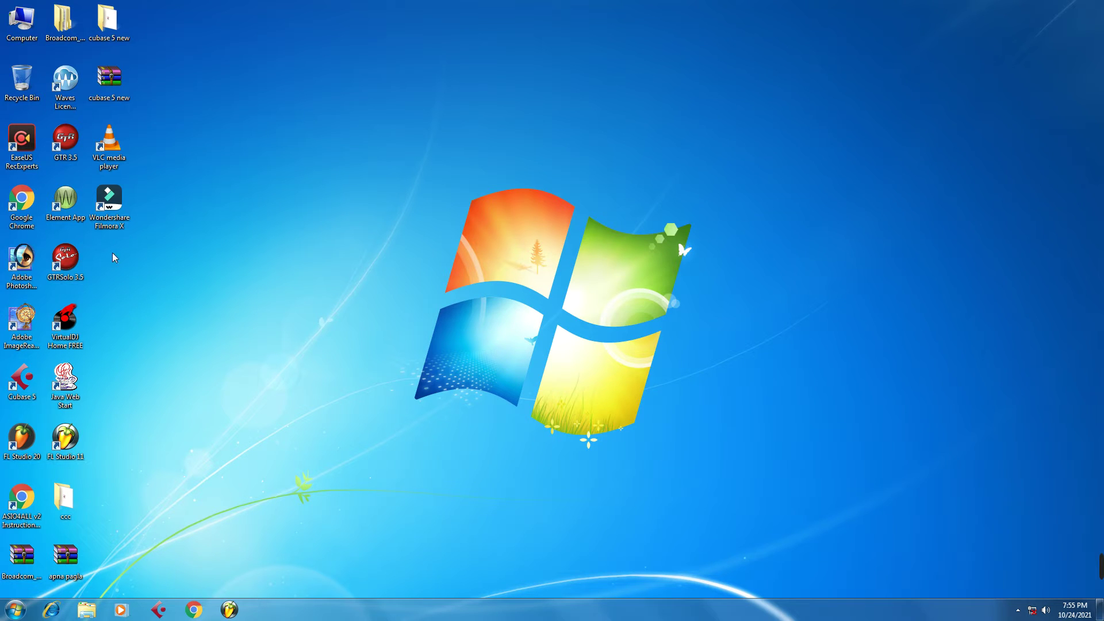
{"action": "right_click", "coordinate": [364, 244]}
{"action": "left_click", "coordinate": [392, 277]}
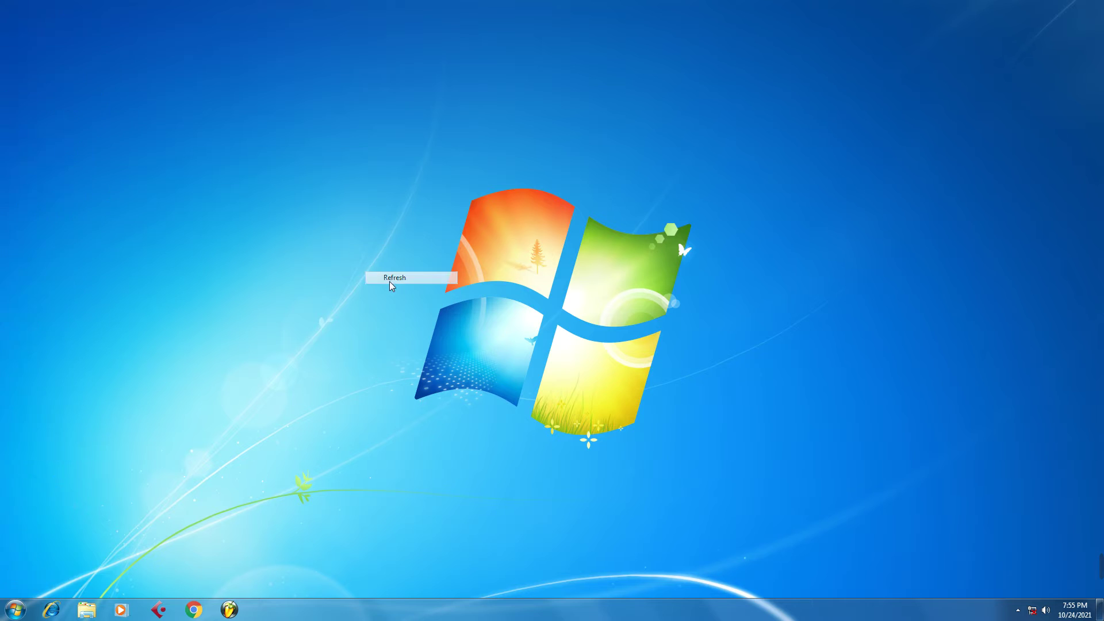
- Play the #VIDEO Khesari_Lal_Yadav MP3 from the Holi Track folder on Local Disk (E:) and close the folder window
{"action": "left_click", "coordinate": [88, 609]}
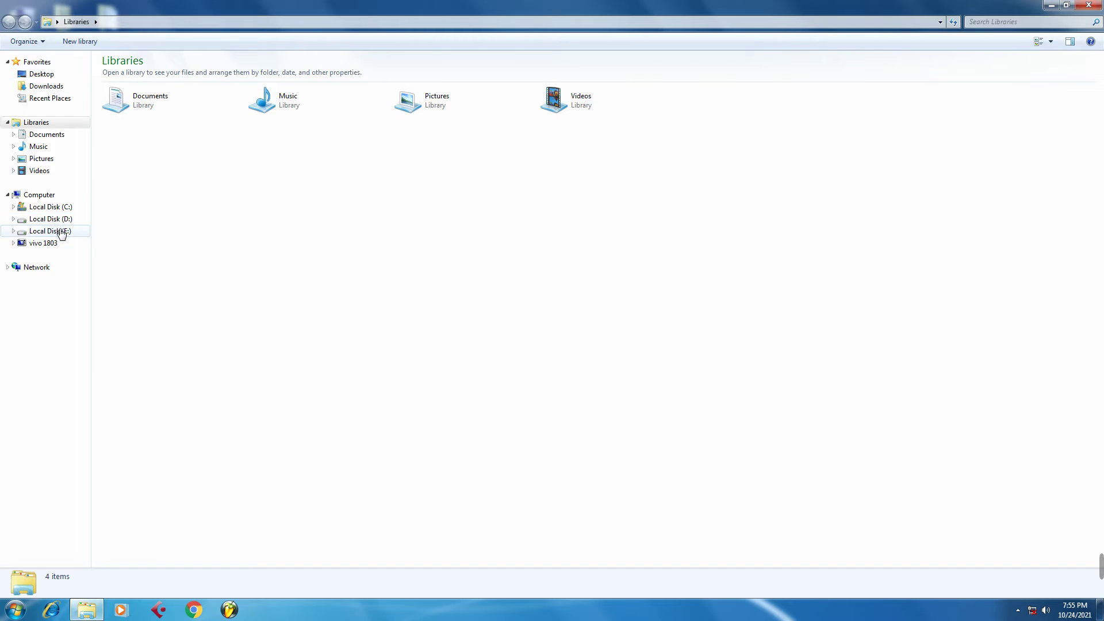
{"action": "left_click", "coordinate": [62, 231]}
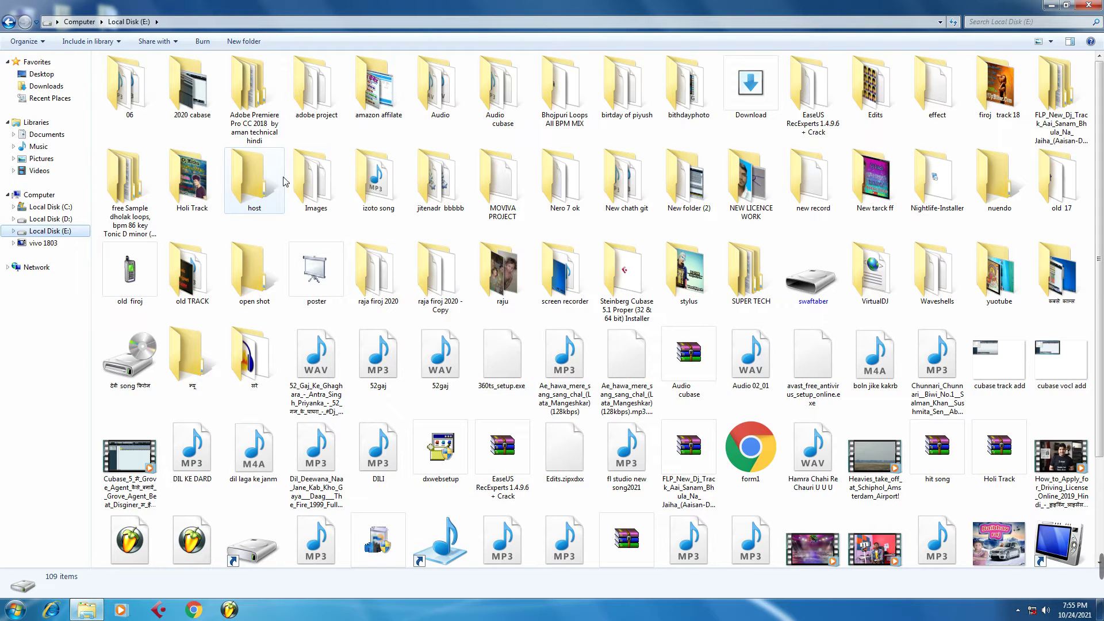
{"action": "double_click", "coordinate": [207, 205]}
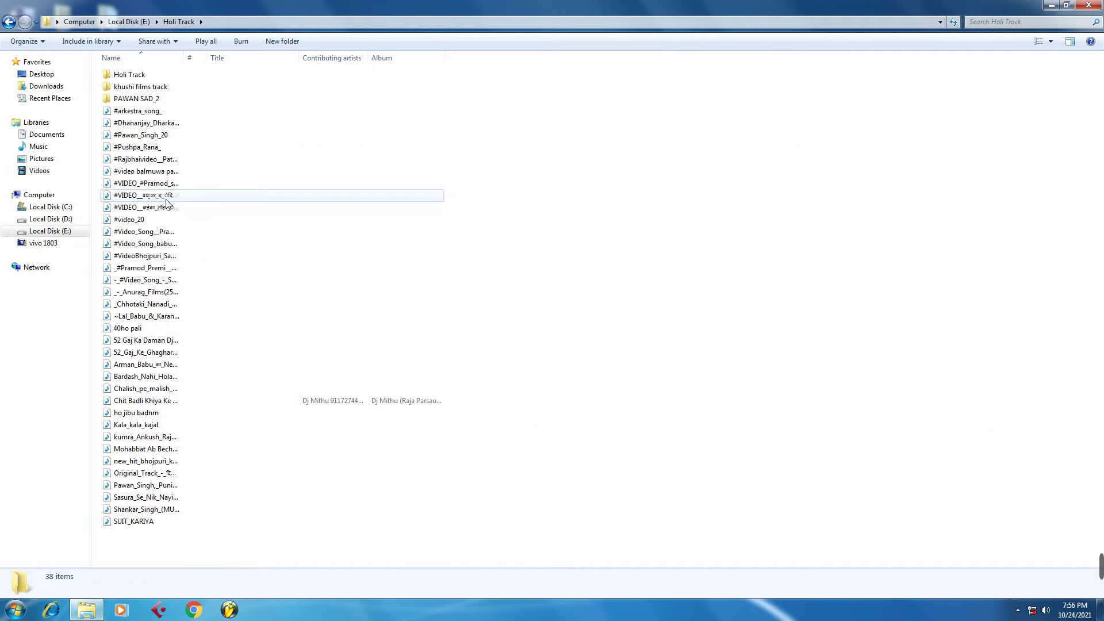
{"action": "left_click", "coordinate": [171, 197]}
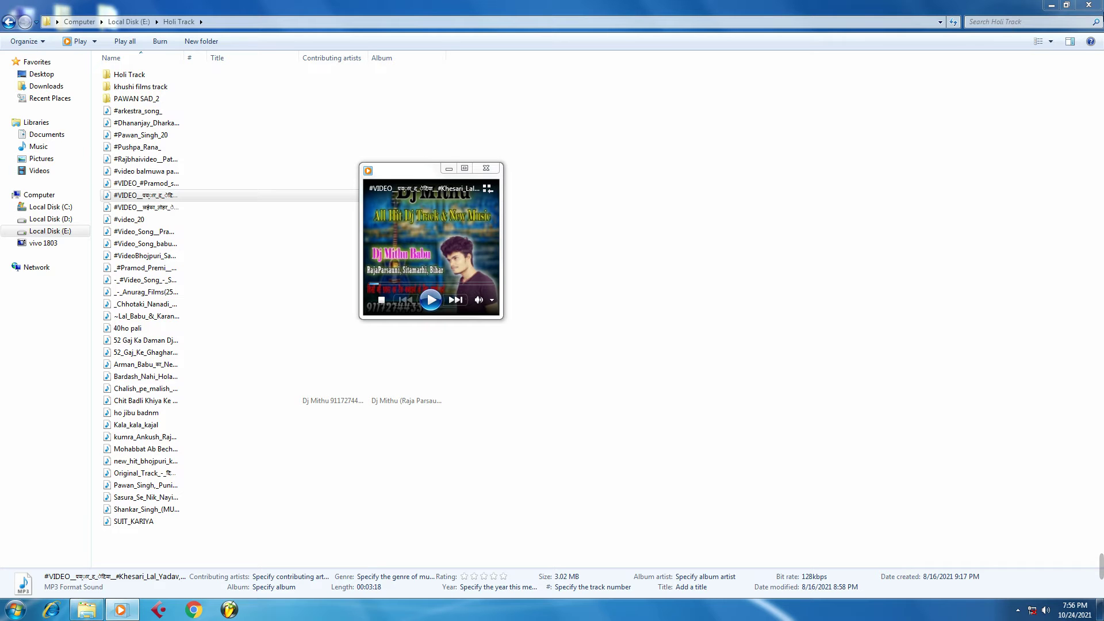
{"action": "left_click", "coordinate": [1089, 5]}
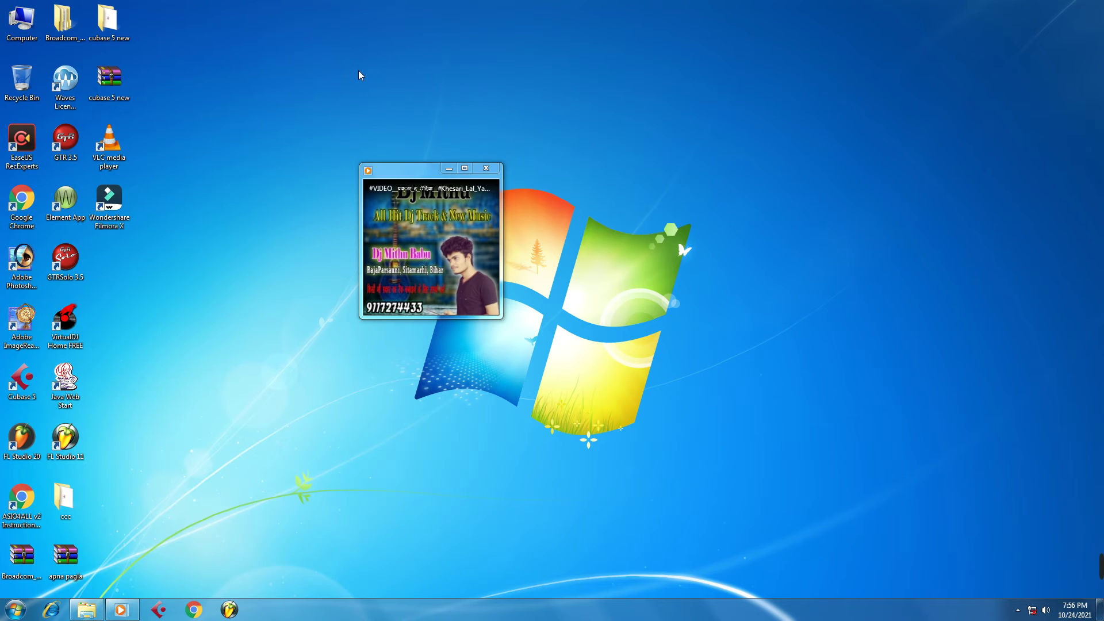
{"action": "right_click", "coordinate": [358, 70]}
{"action": "left_click", "coordinate": [390, 102]}
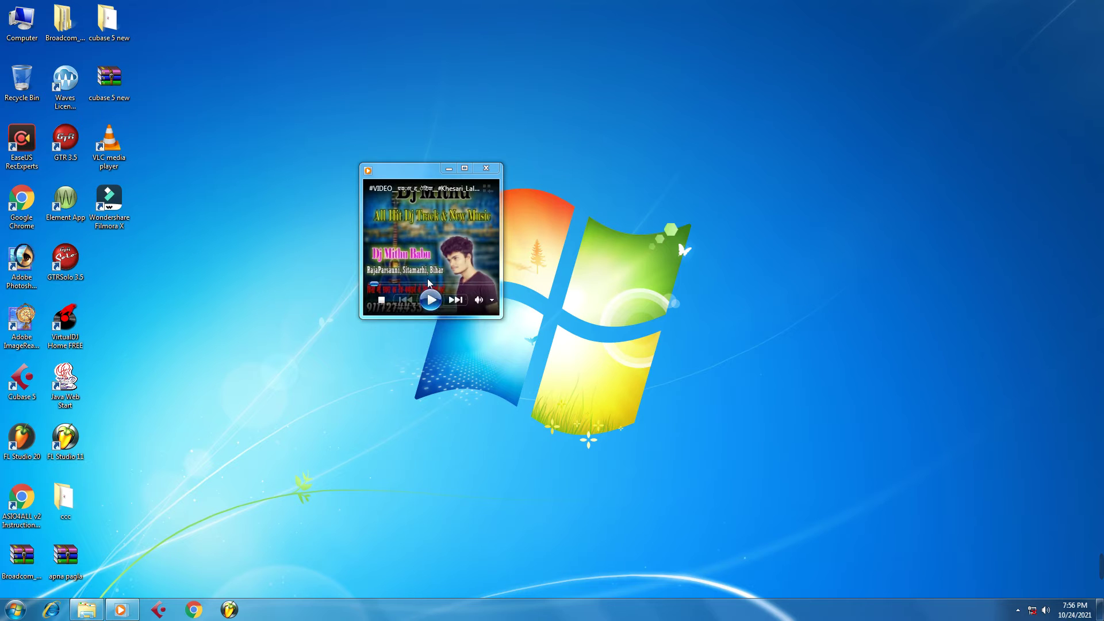
- Examine the sound devices in Volume Control Options, toggling the 2- M-Track Speakers on and off, and close the dialog without changes
{"action": "right_click", "coordinate": [1046, 610]}
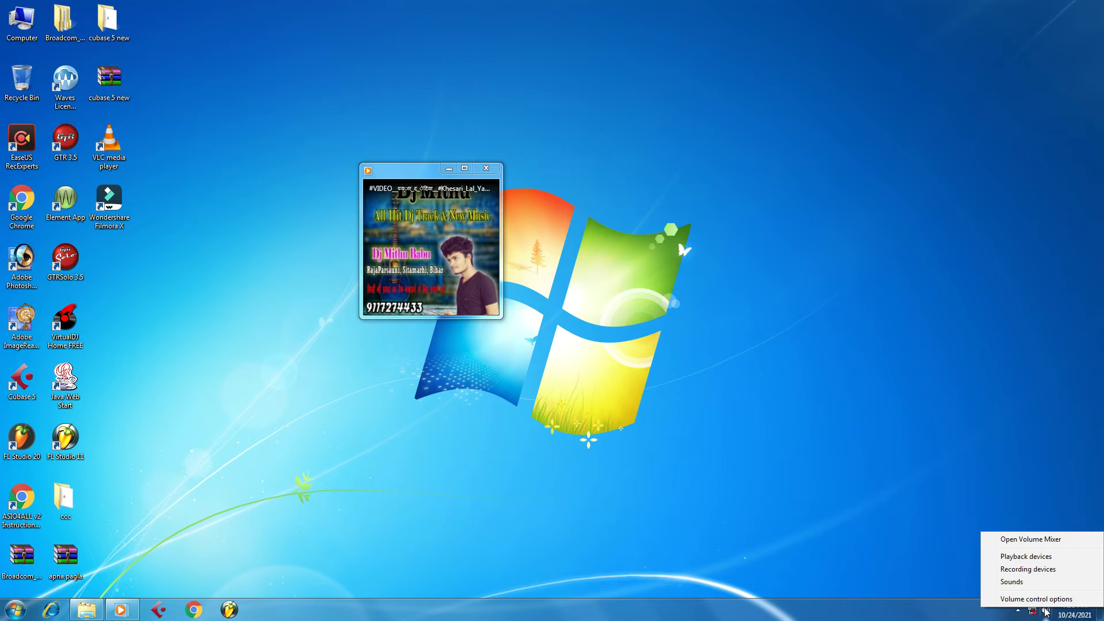
{"action": "left_click", "coordinate": [1036, 600]}
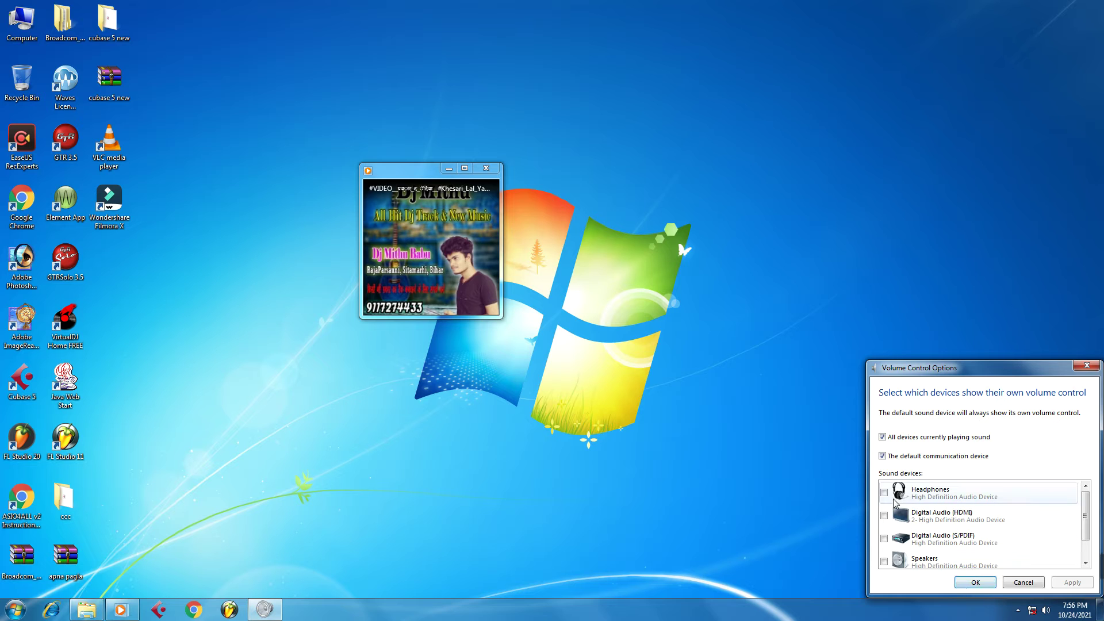
{"action": "left_click_drag", "start_coordinate": [981, 375], "coordinate": [607, 277]}
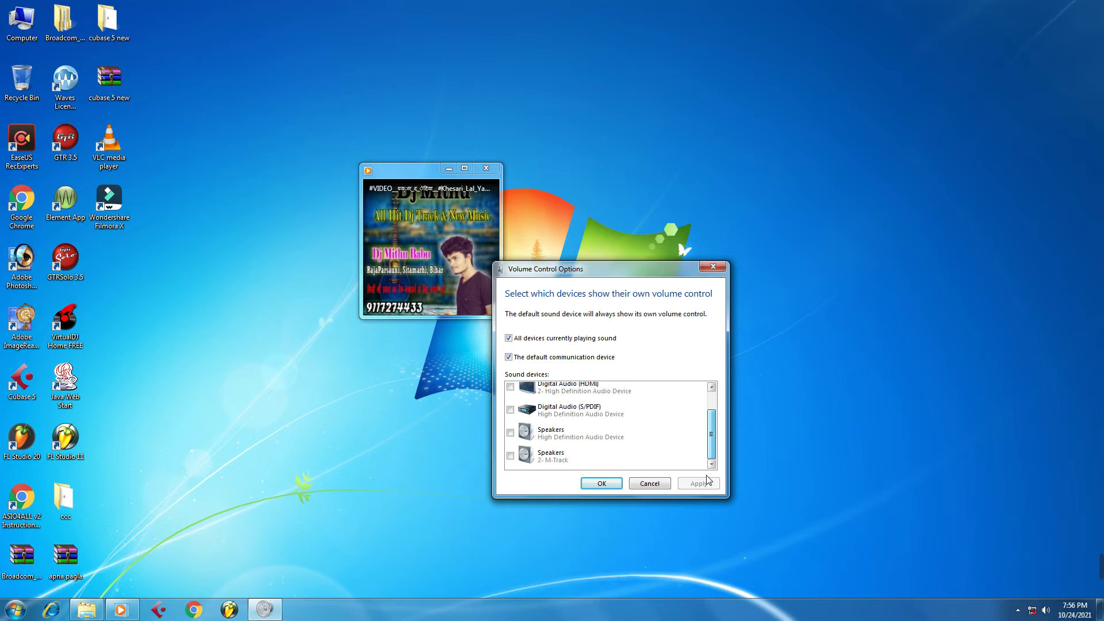
{"action": "scroll", "coordinate": [570, 460], "scroll_direction": "down", "scroll_amount": 1}
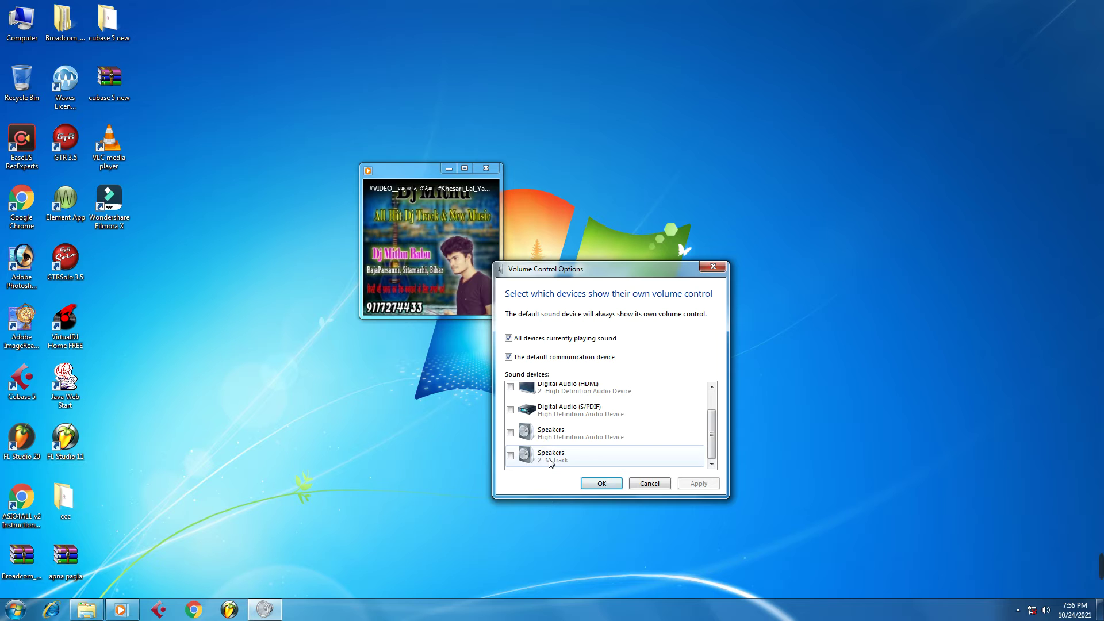
{"action": "left_click", "coordinate": [510, 456]}
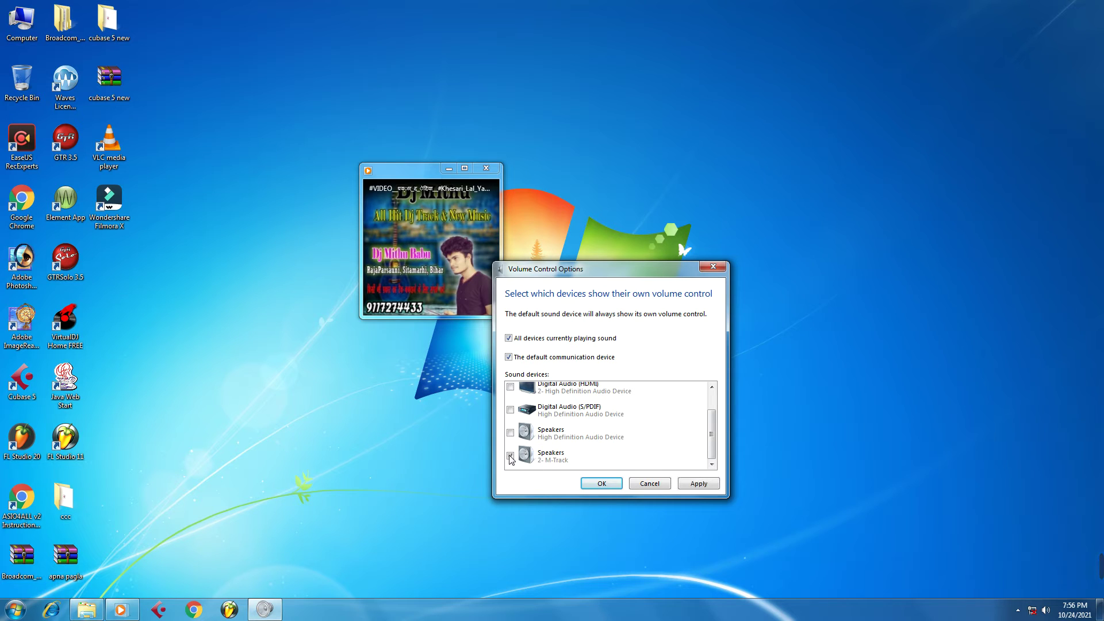
{"action": "left_click", "coordinate": [510, 456]}
{"action": "left_click", "coordinate": [510, 456]}
{"action": "left_click", "coordinate": [510, 456]}
{"action": "left_click", "coordinate": [712, 387]}
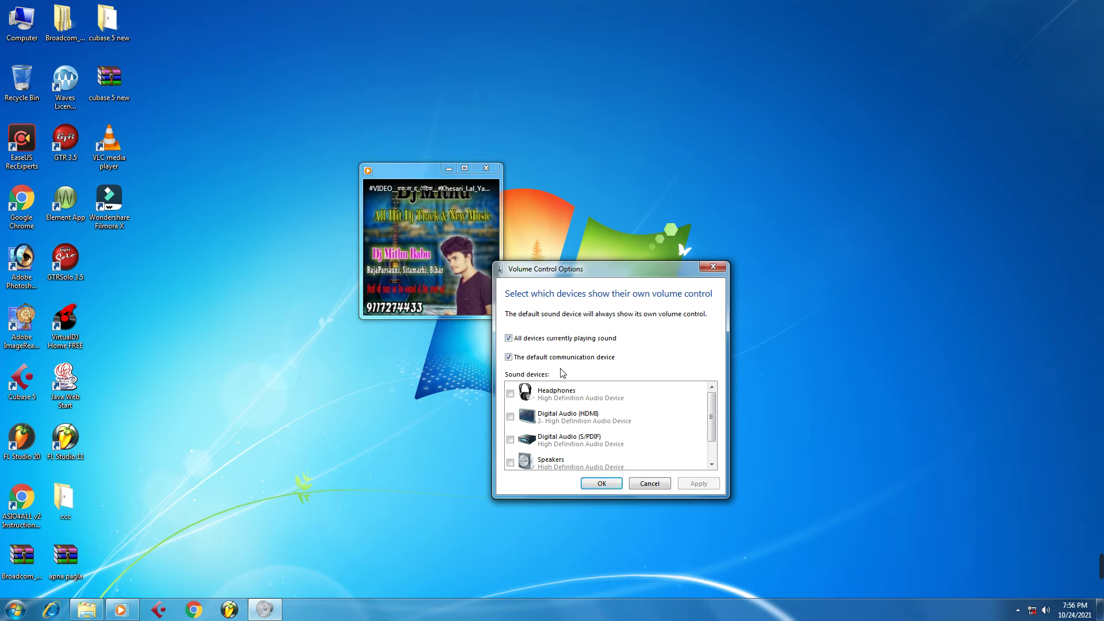
{"action": "scroll", "coordinate": [714, 418], "scroll_direction": "down", "scroll_amount": 1}
{"action": "scroll", "coordinate": [714, 418], "scroll_direction": "down", "scroll_amount": 1}
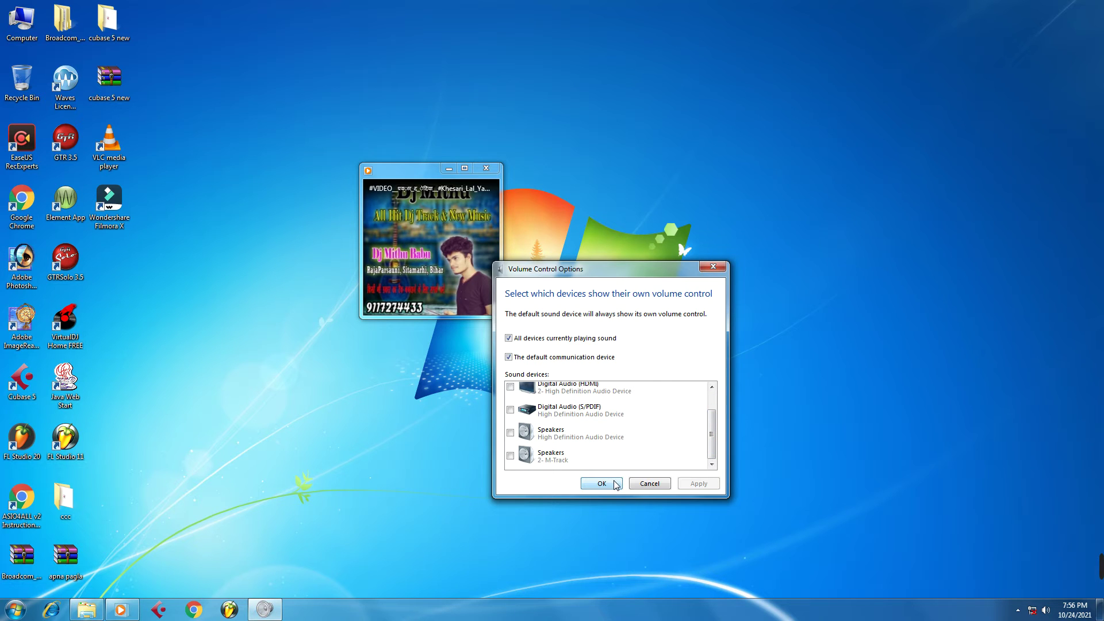
{"action": "left_click", "coordinate": [714, 267]}
{"action": "right_click", "coordinate": [698, 259]}
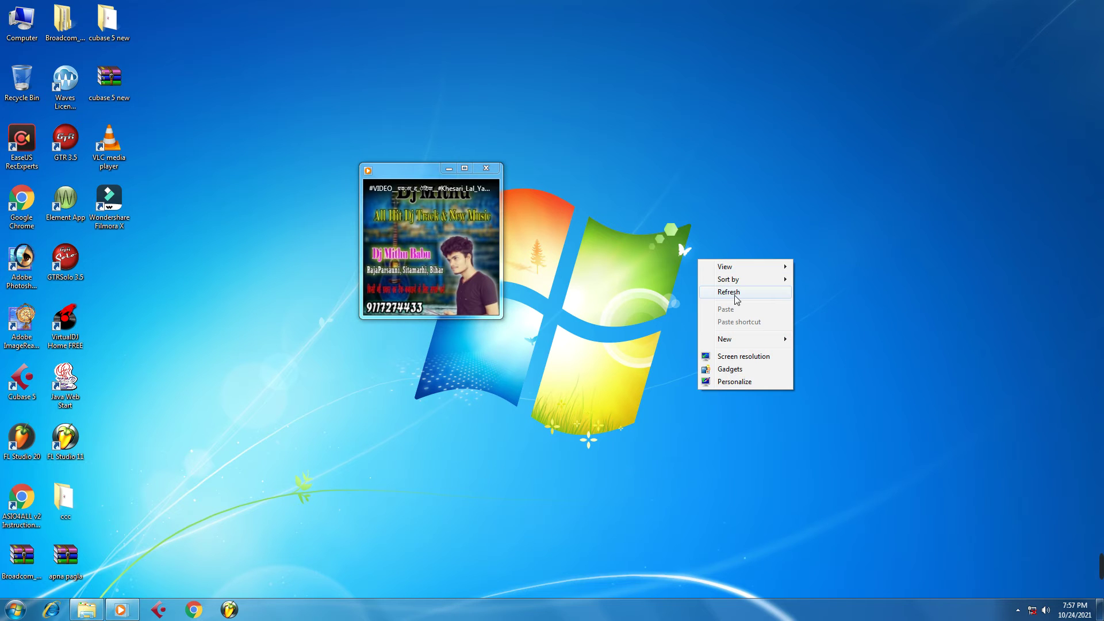
{"action": "left_click", "coordinate": [733, 293]}
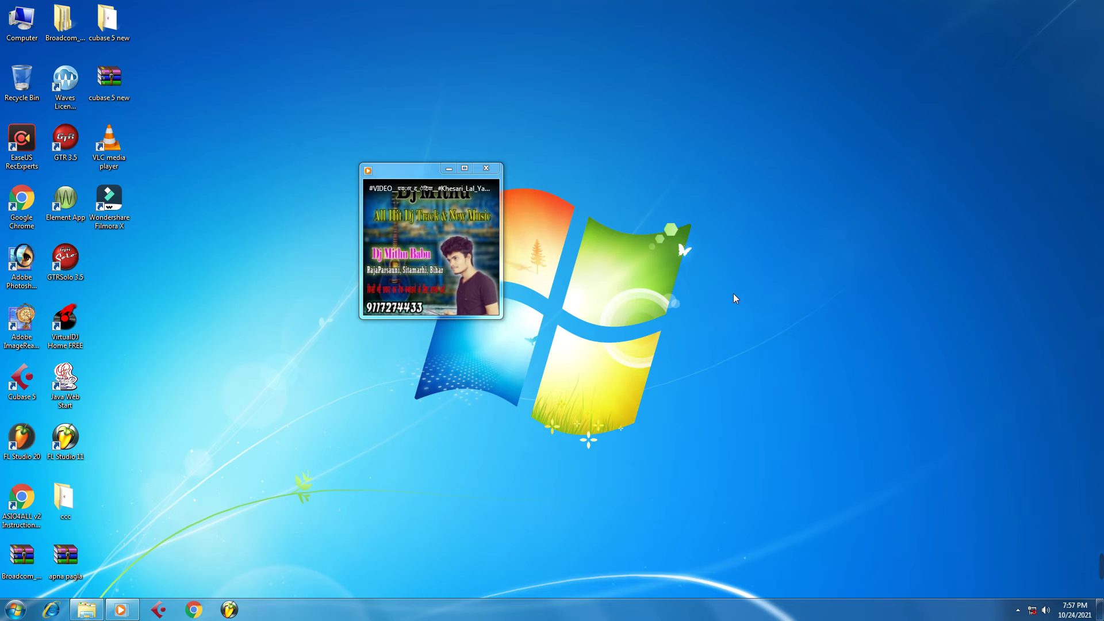
- Open the system's playback devices and briefly play the paused track to check the level of the 2- M-Track Speakers
{"action": "left_click", "coordinate": [1044, 611]}
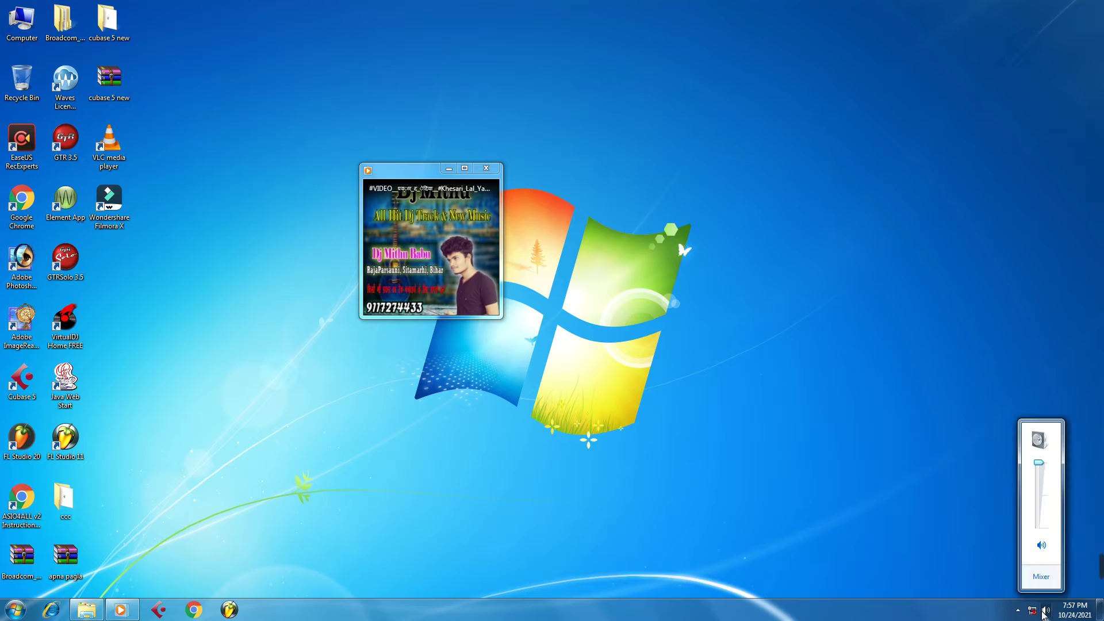
{"action": "right_click", "coordinate": [1044, 613]}
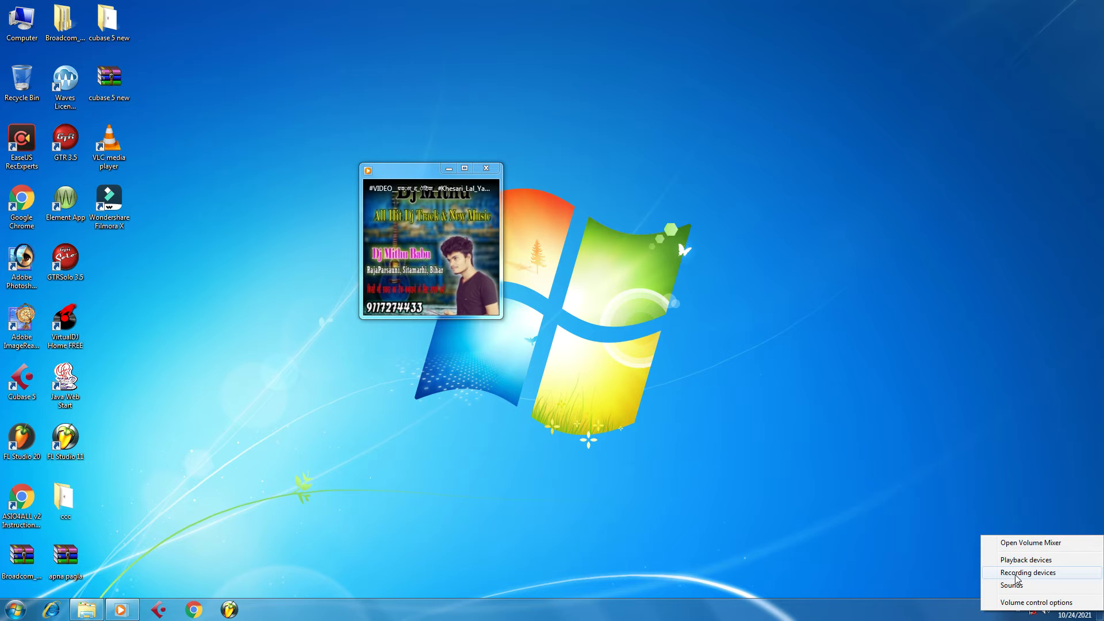
{"action": "left_click", "coordinate": [1019, 560]}
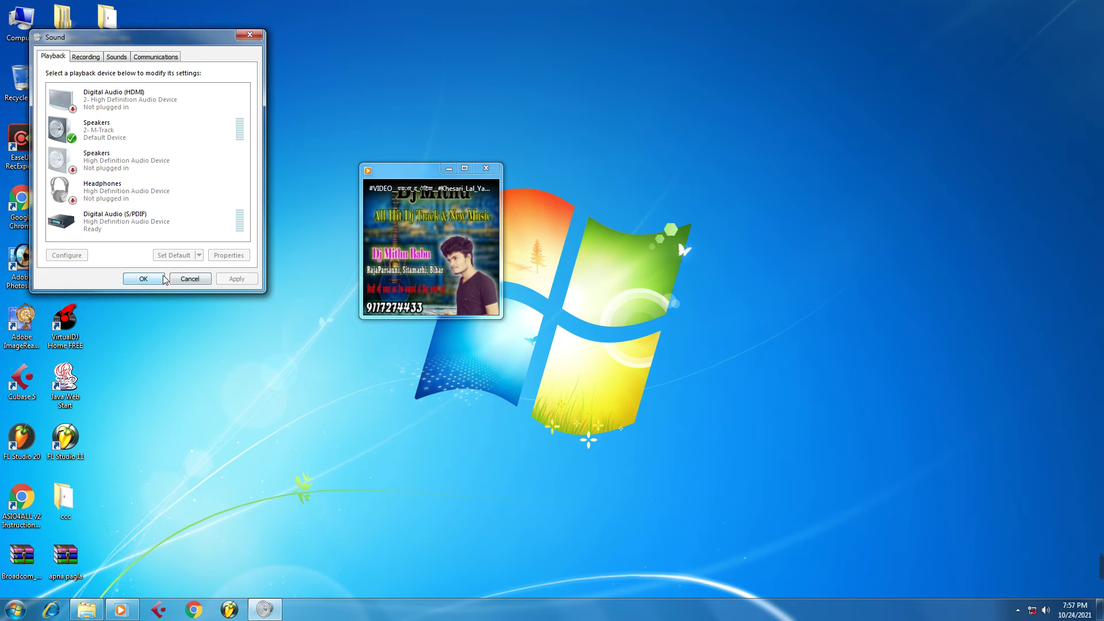
{"action": "mouse_move", "coordinate": [429, 299]}
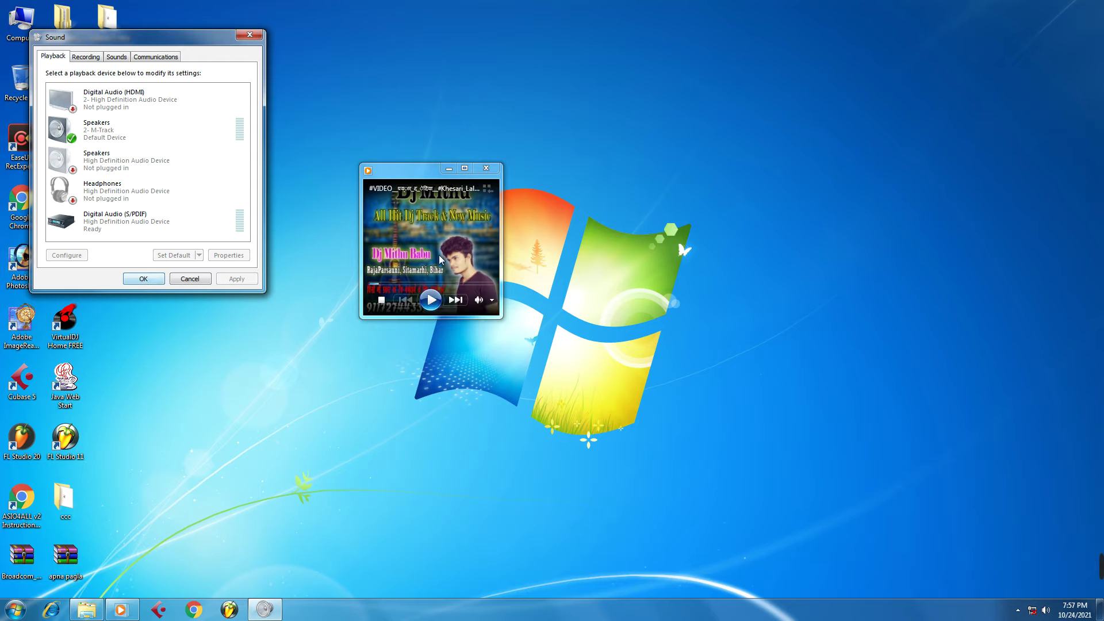
{"action": "left_click", "coordinate": [431, 300]}
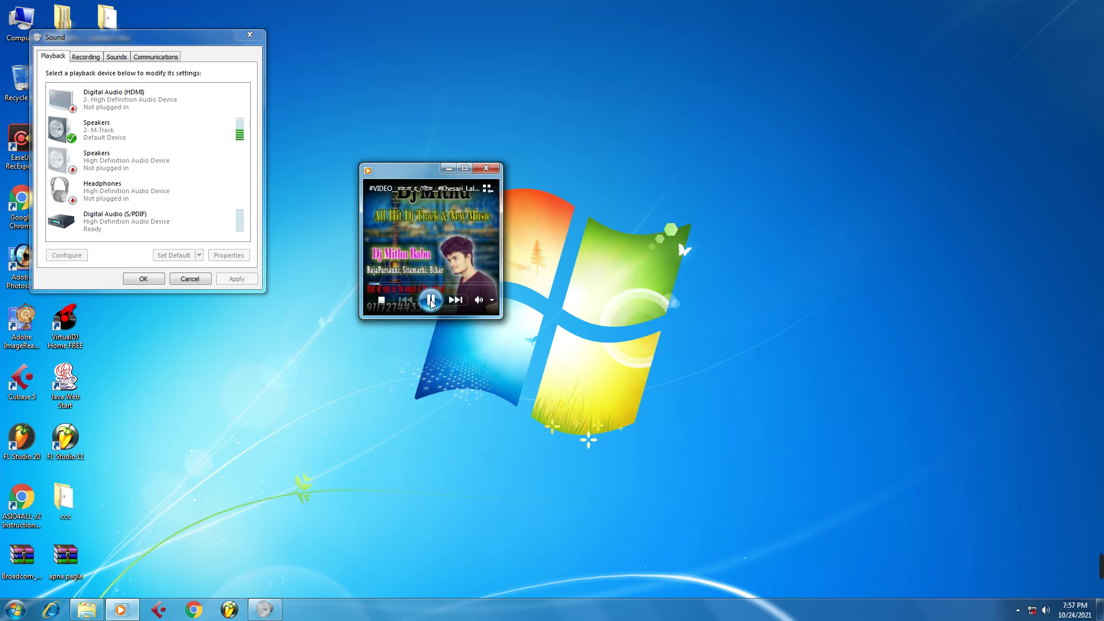
{"action": "left_click", "coordinate": [431, 299]}
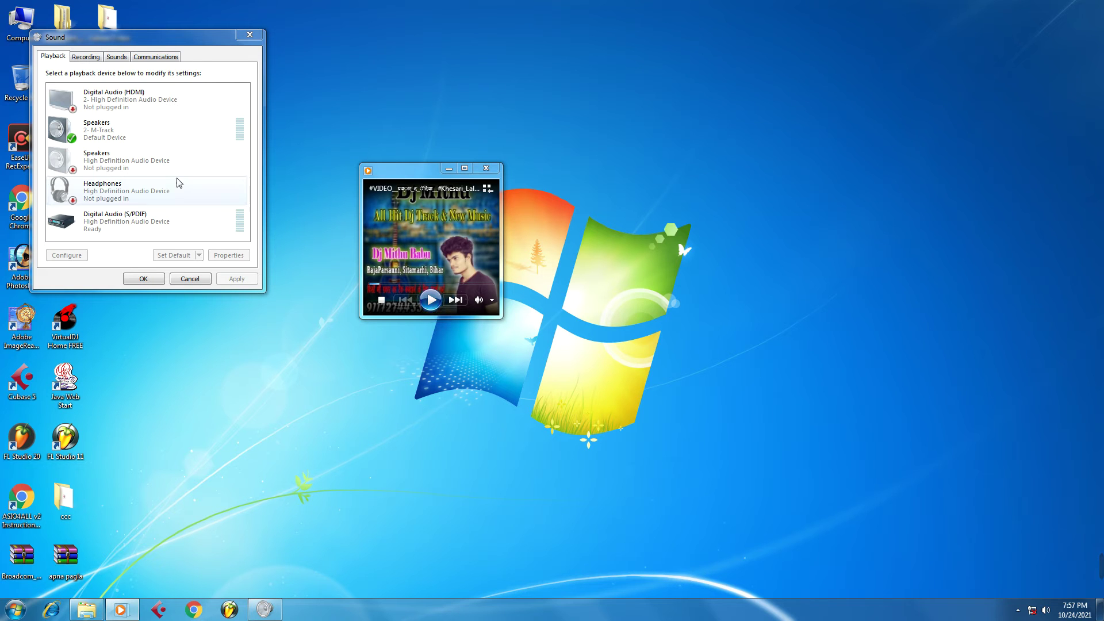
- Show disabled devices in the playback list and briefly play the track again to check the M-Track output
{"action": "right_click", "coordinate": [190, 132]}
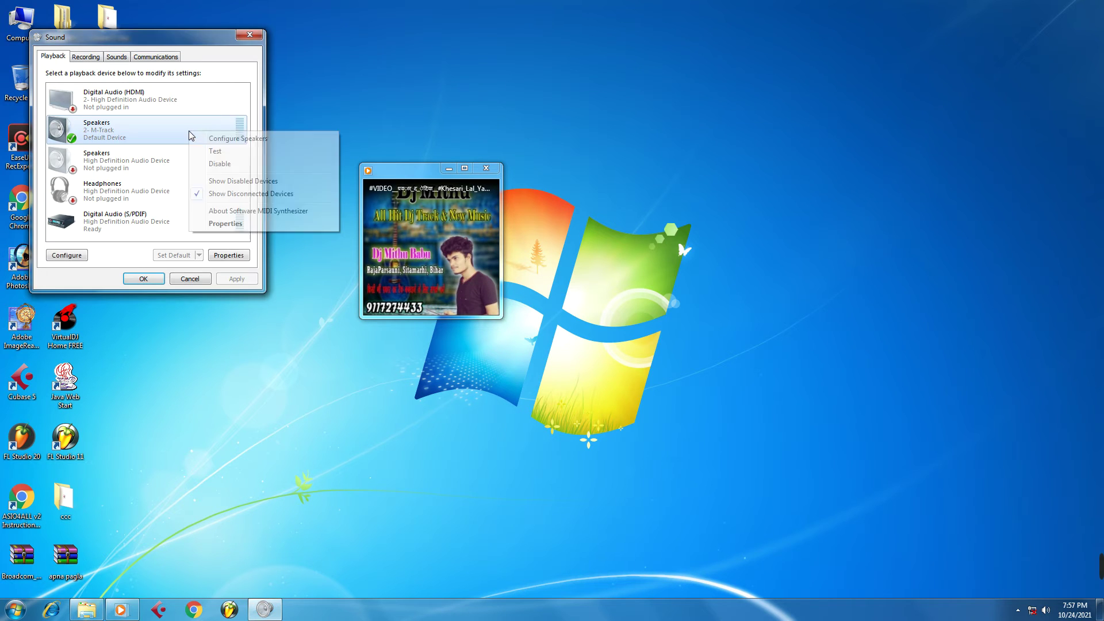
{"action": "left_click", "coordinate": [224, 180]}
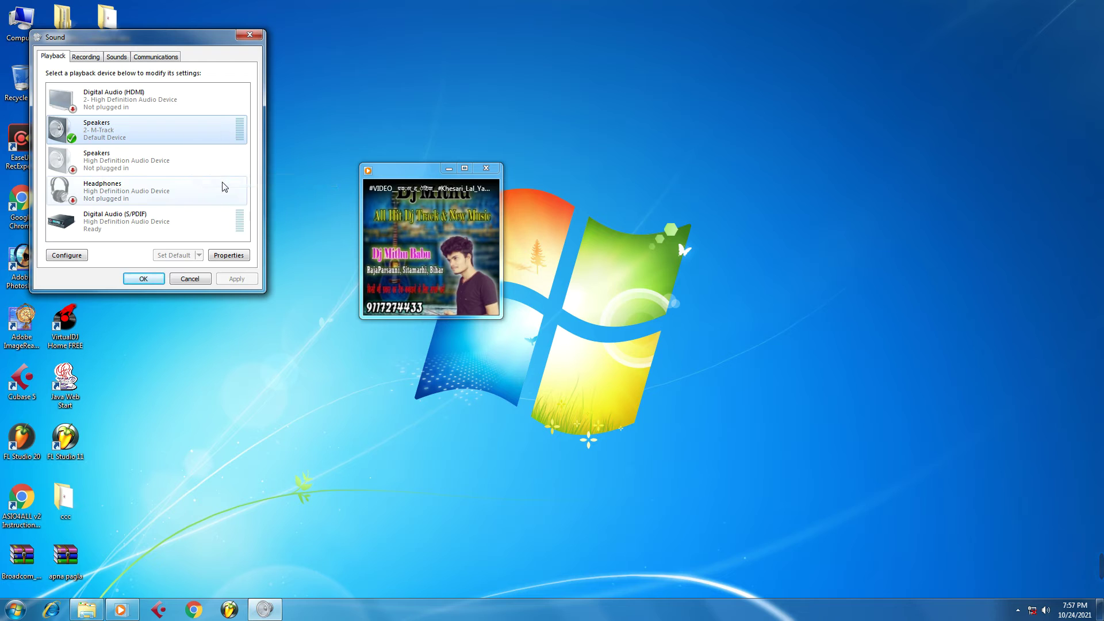
{"action": "mouse_move", "coordinate": [425, 310]}
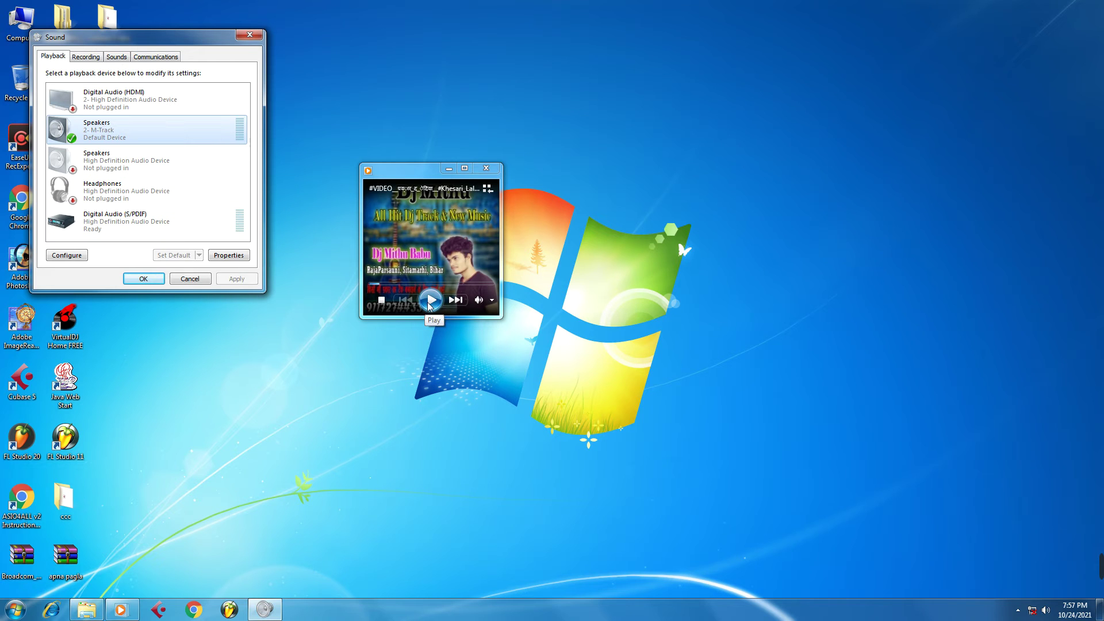
{"action": "left_click", "coordinate": [429, 300]}
{"action": "left_click", "coordinate": [430, 302]}
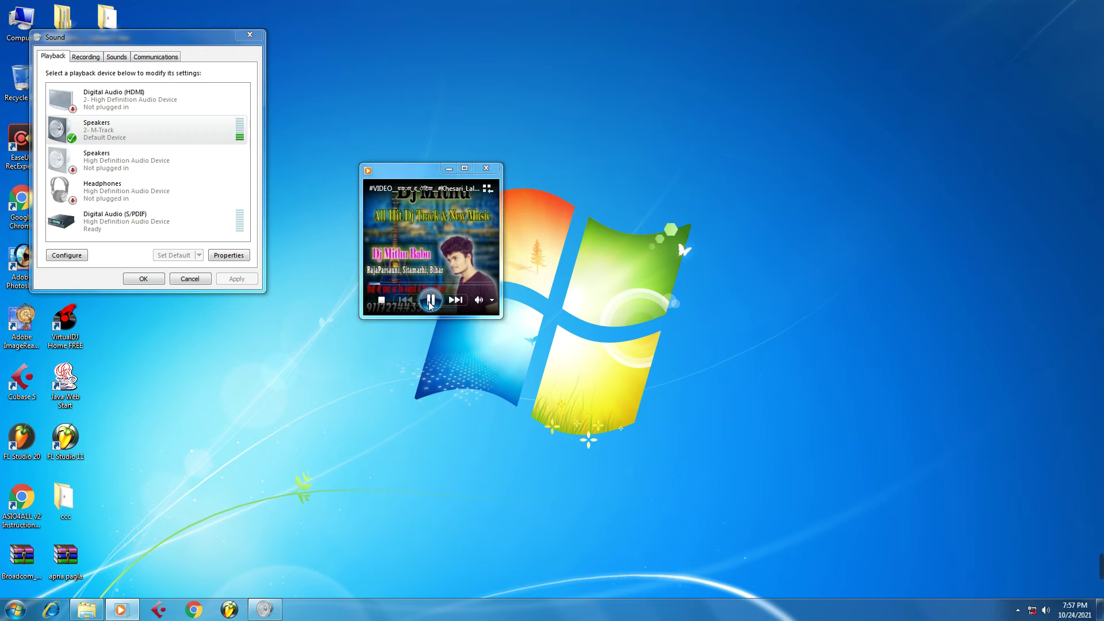
- Disable the 2- M-Track Speakers, play the track to test the output, and close the media player
{"action": "right_click", "coordinate": [141, 134]}
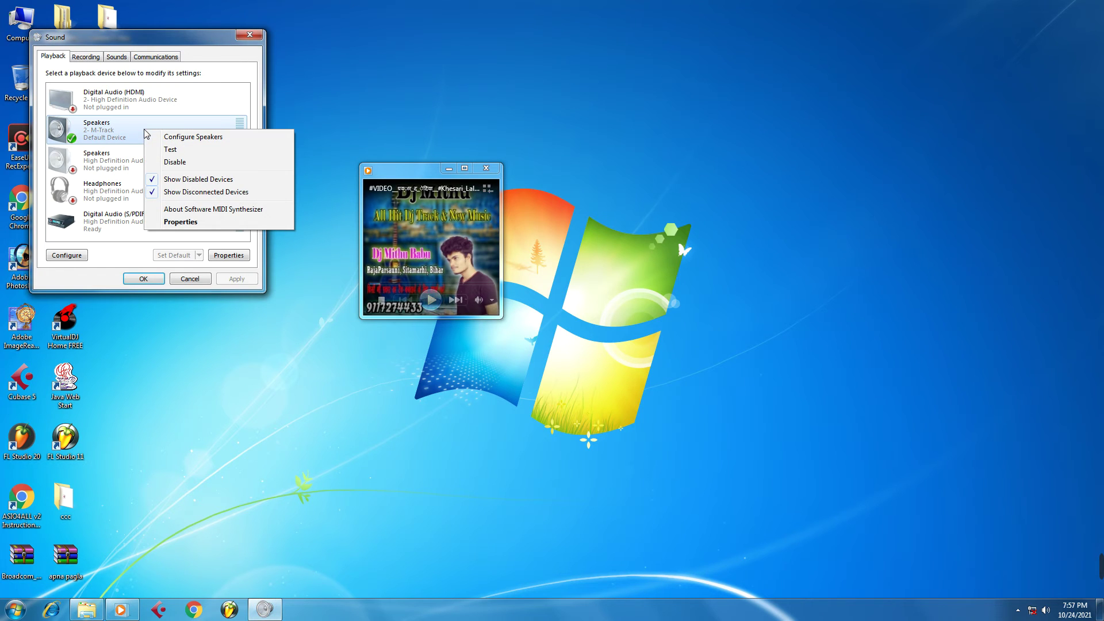
{"action": "left_click", "coordinate": [171, 162]}
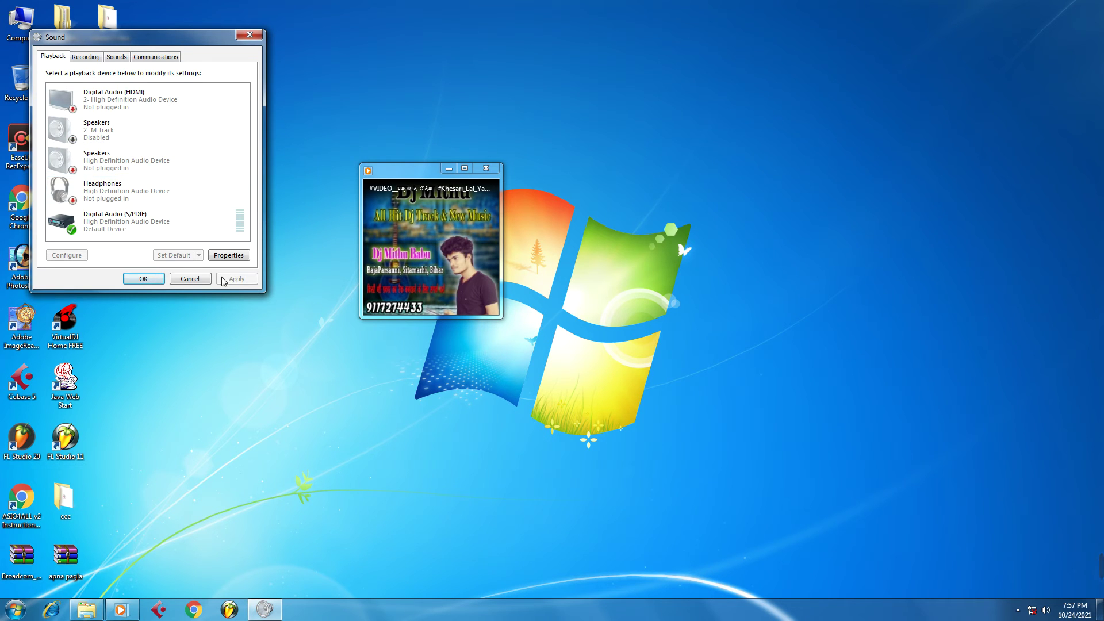
{"action": "left_click", "coordinate": [428, 303]}
{"action": "left_click", "coordinate": [431, 300]}
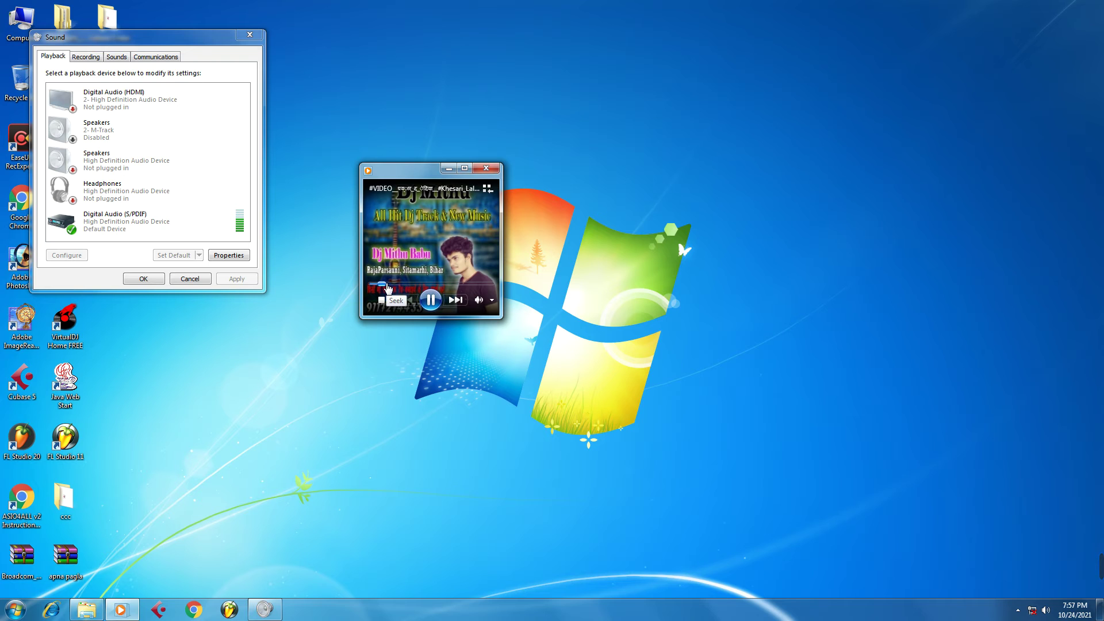
{"action": "left_click", "coordinate": [485, 168]}
- Play the Mai Bolaweli Khesari Lal Yadav video from the old 17 folder on Local Disk (E:), skip ahead, and maximize the player
{"action": "left_click", "coordinate": [90, 611]}
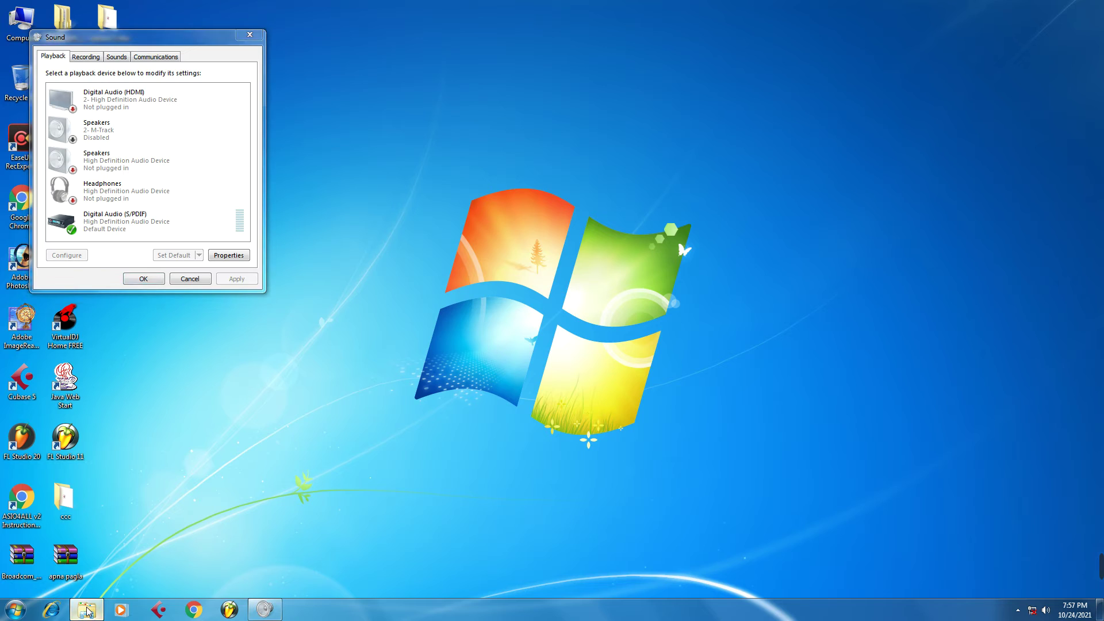
{"action": "left_click", "coordinate": [64, 232]}
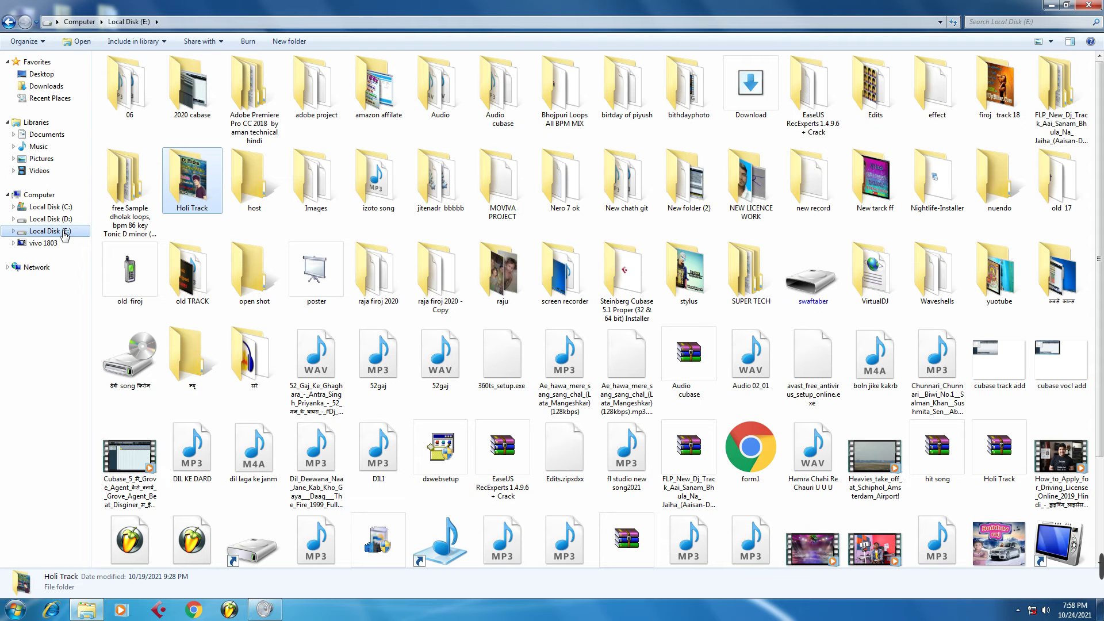
{"action": "double_click", "coordinate": [1063, 204]}
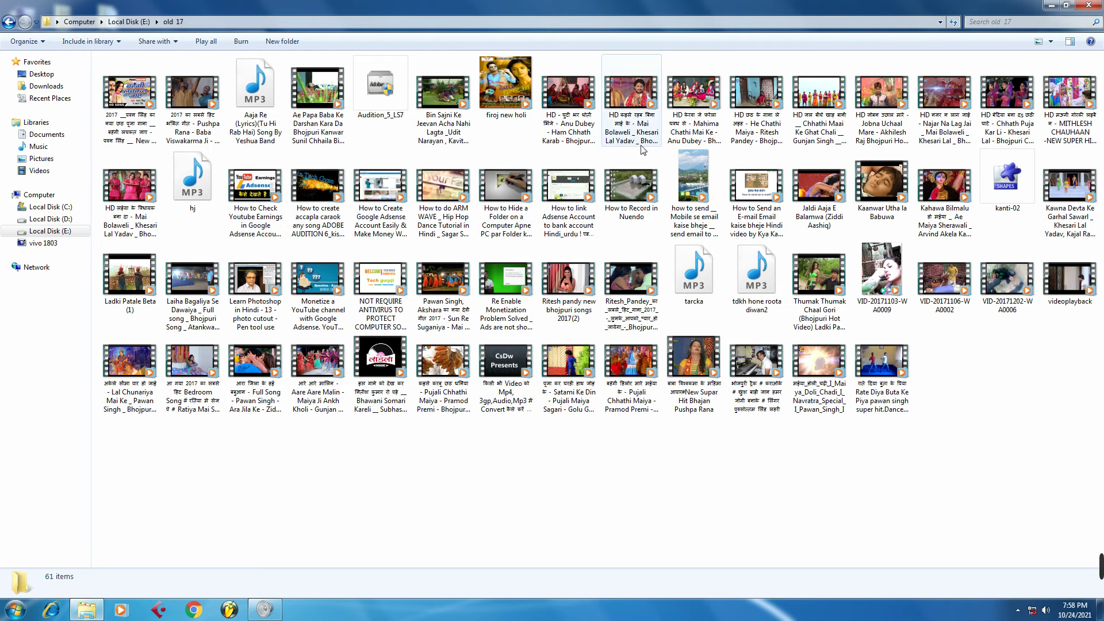
{"action": "left_click", "coordinate": [637, 102]}
{"action": "double_click", "coordinate": [637, 102]}
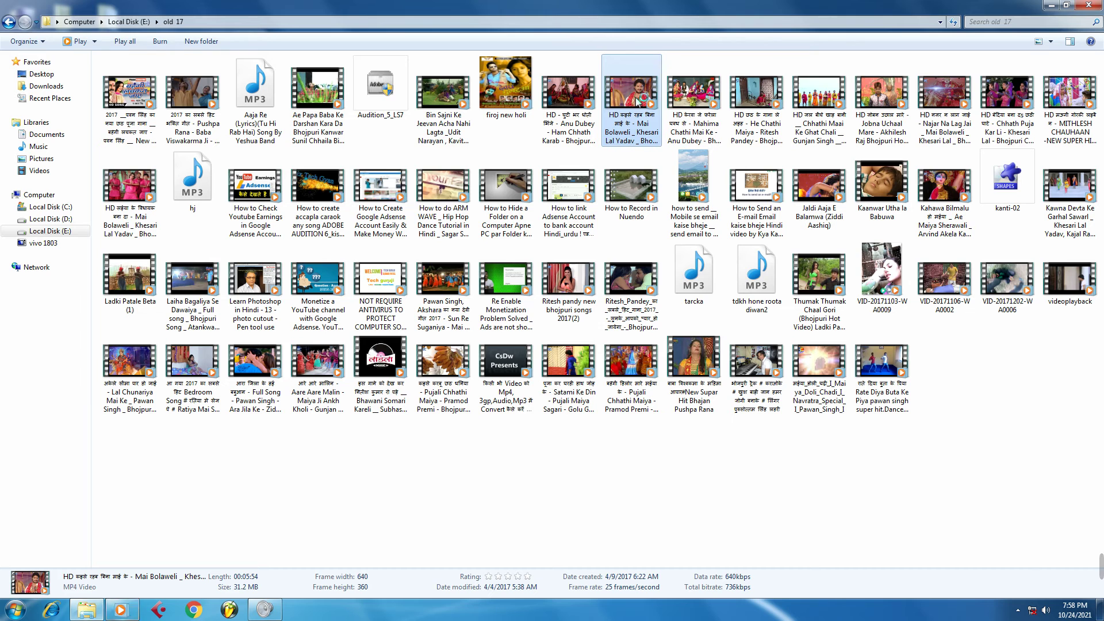
{"action": "left_click", "coordinate": [412, 356]}
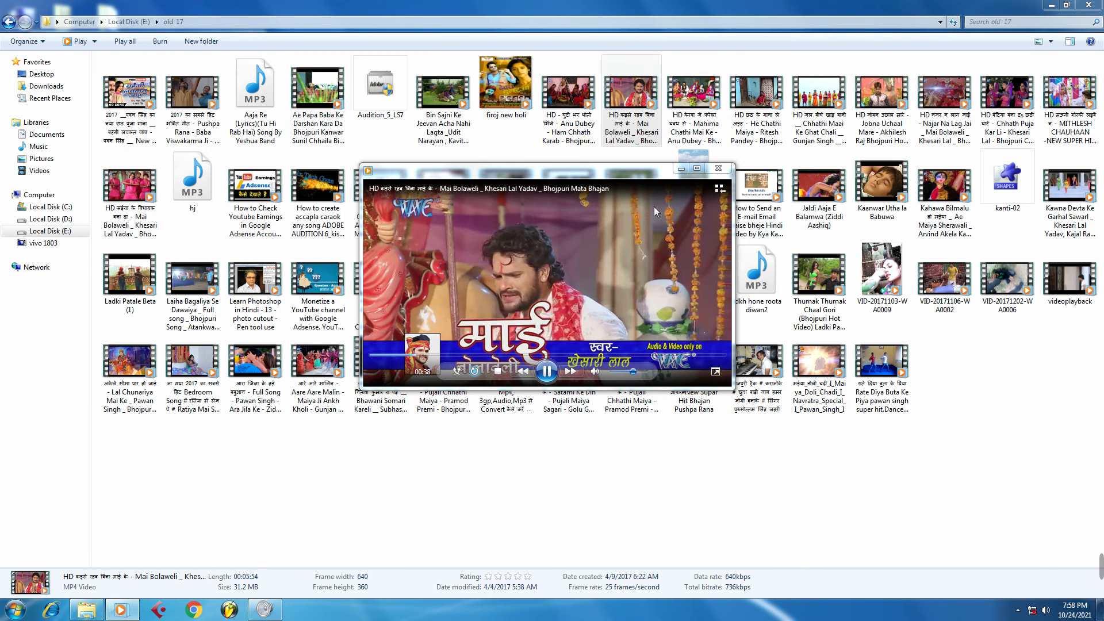
{"action": "left_click", "coordinate": [697, 168]}
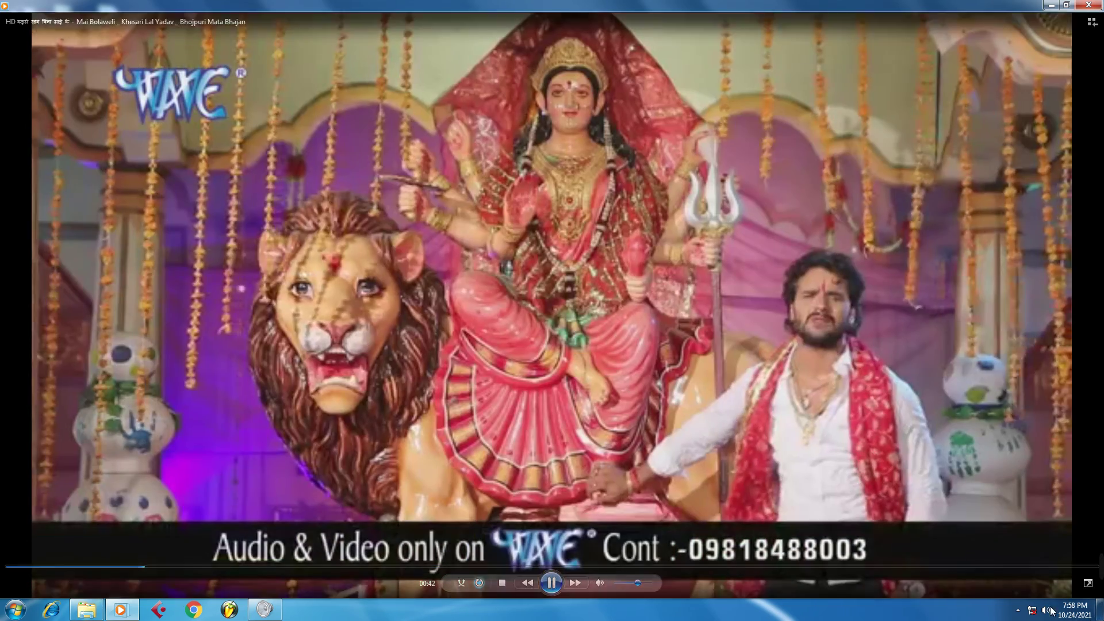
- Open the system's playback devices while the video plays and enable the disabled 2- M-Track Speakers
{"action": "right_click", "coordinate": [1045, 610]}
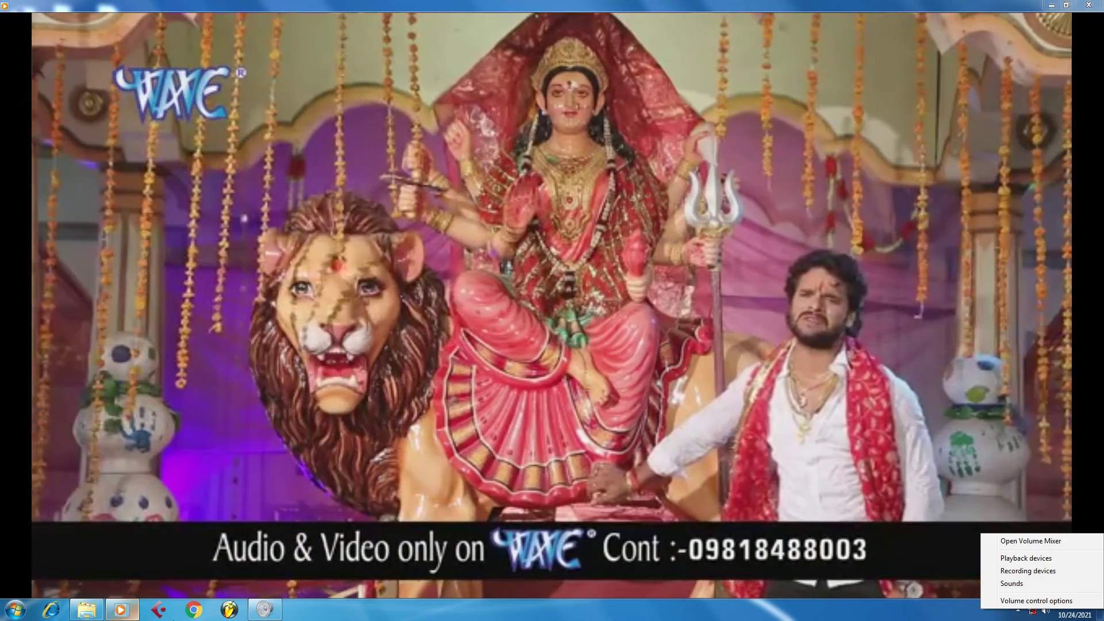
{"action": "left_click", "coordinate": [1026, 558]}
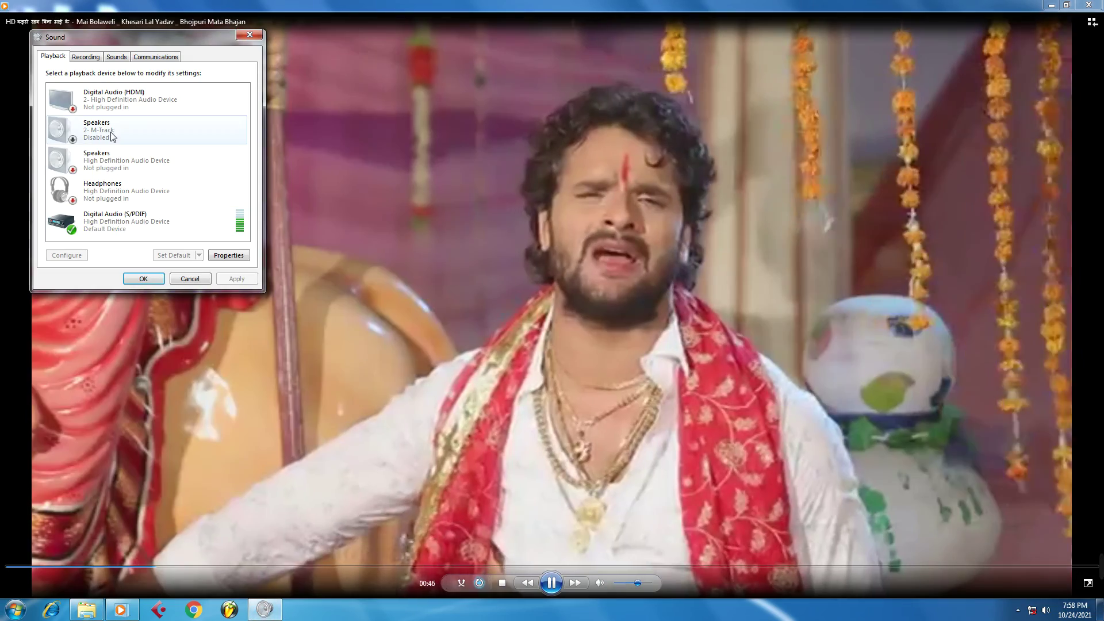
{"action": "right_click", "coordinate": [97, 131]}
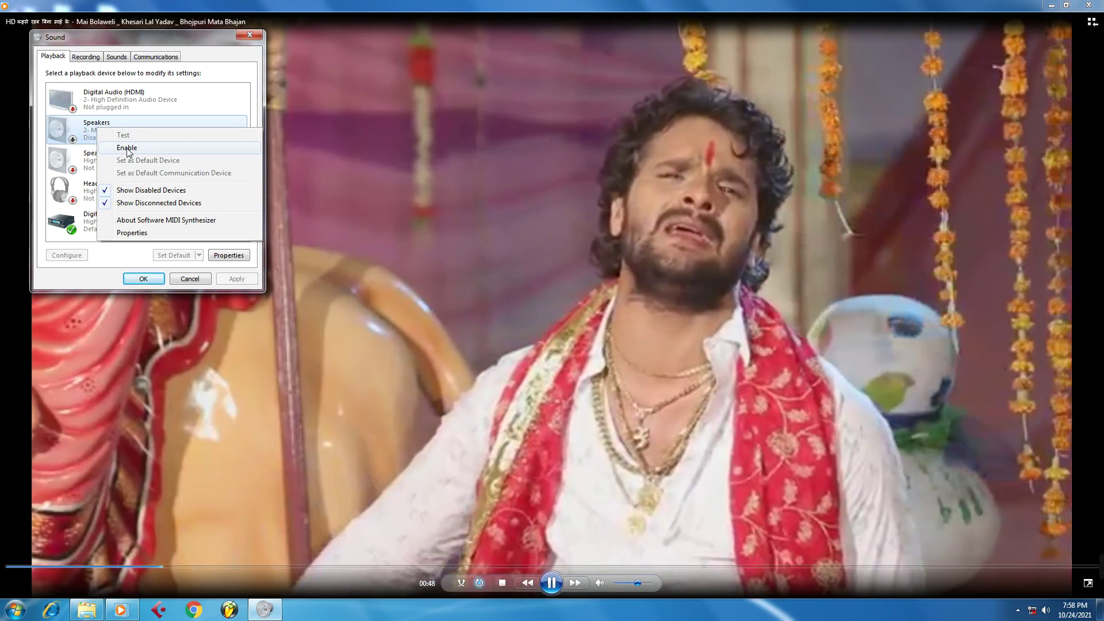
{"action": "left_click", "coordinate": [127, 148]}
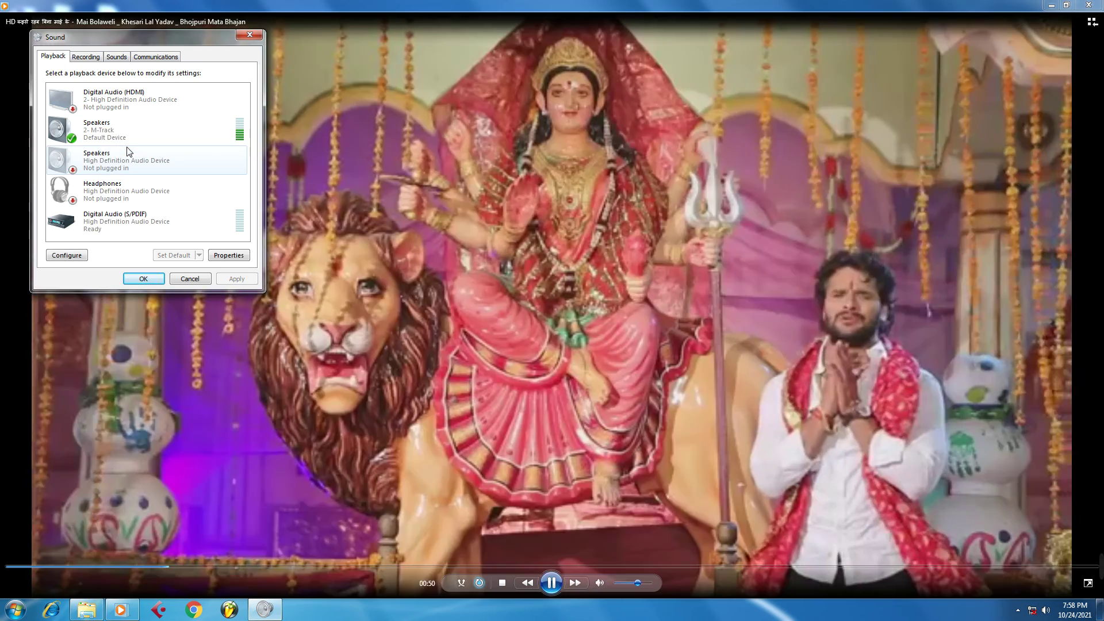
- Pause the video and bring the Sound window with the playback device list back in front of the player
{"action": "right_click", "coordinate": [115, 138]}
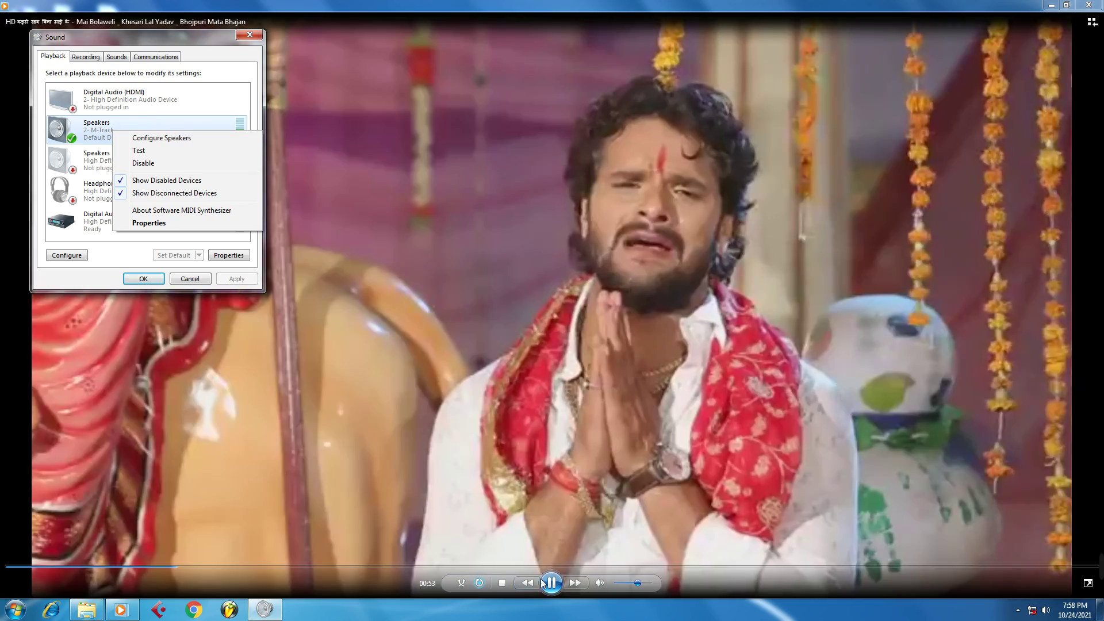
{"action": "left_click", "coordinate": [550, 583]}
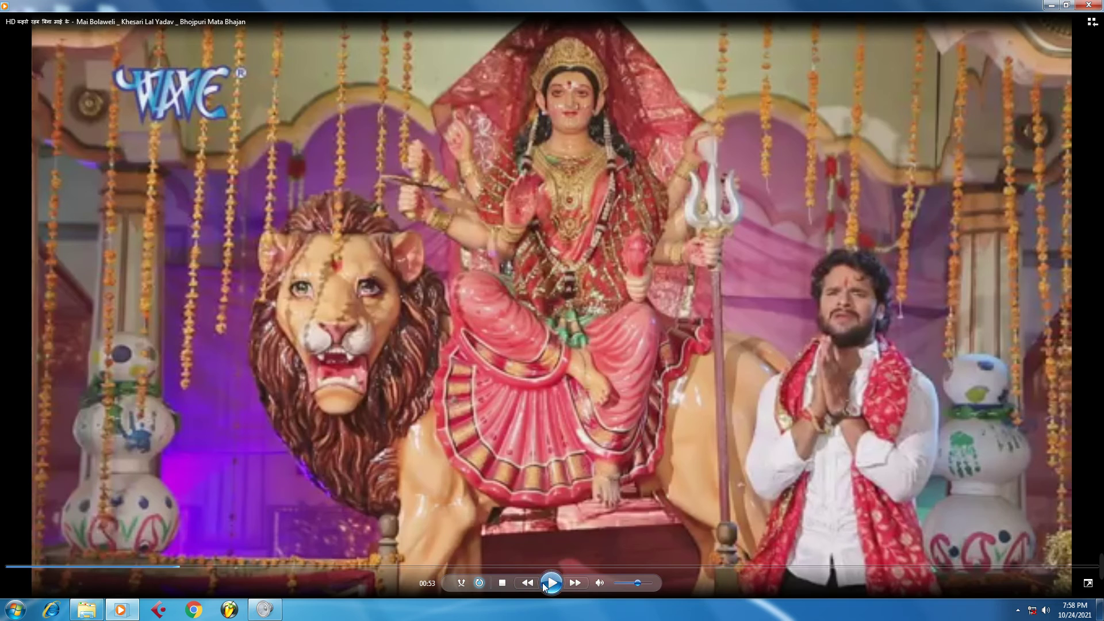
{"action": "right_click", "coordinate": [274, 616]}
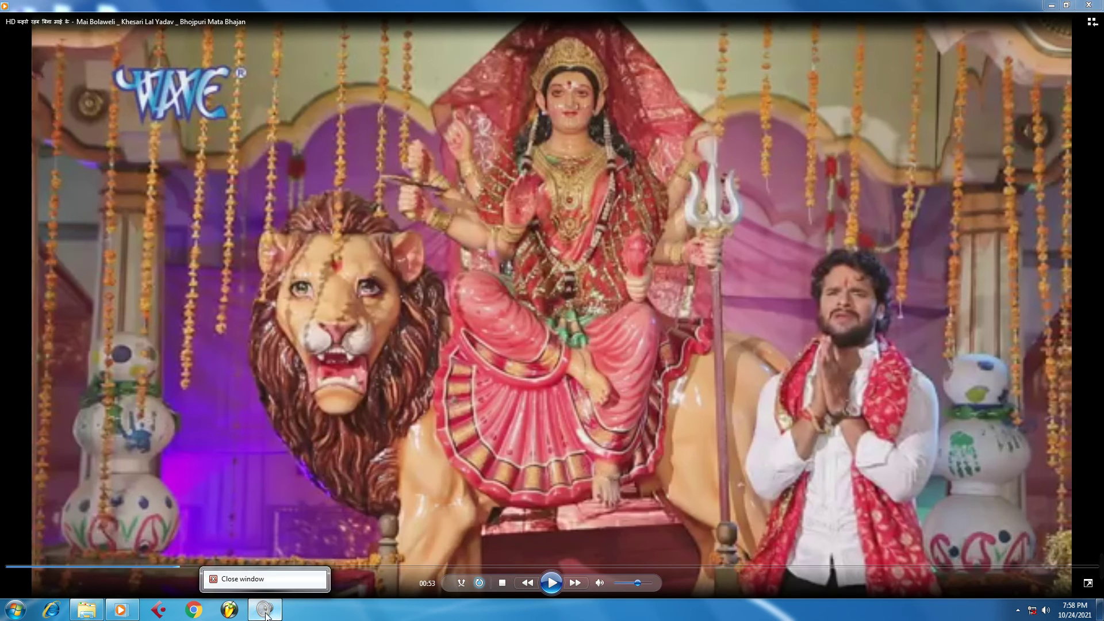
{"action": "left_click", "coordinate": [267, 617]}
{"action": "left_click", "coordinate": [266, 616]}
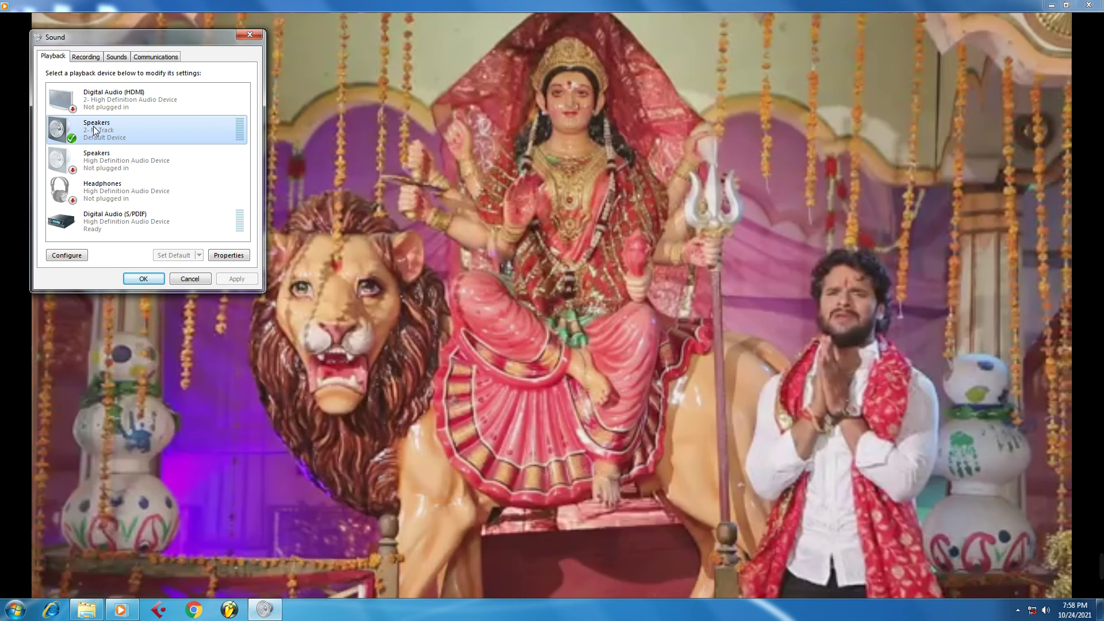
{"action": "mouse_move", "coordinate": [564, 260]}
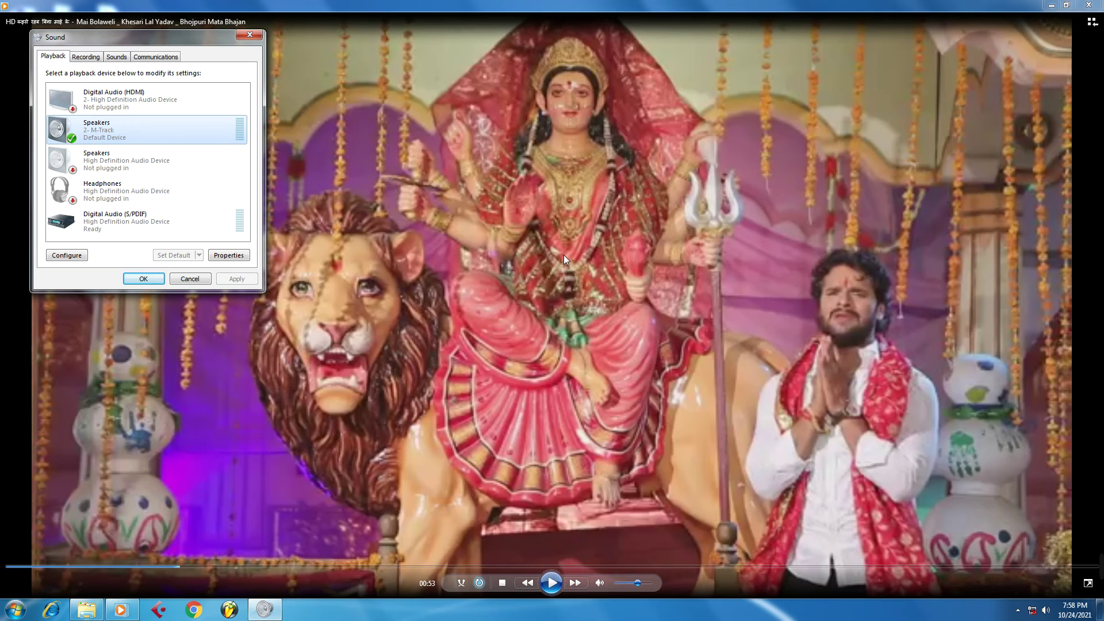